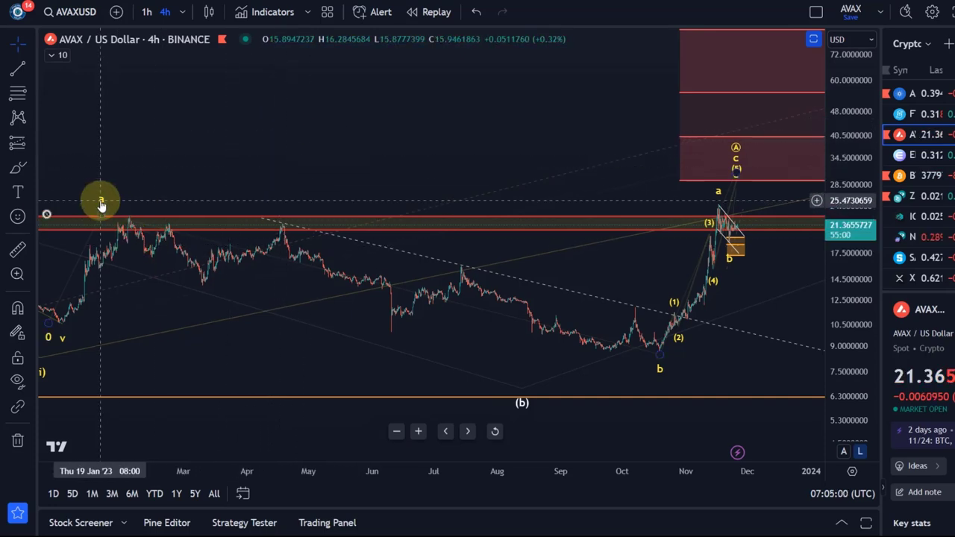
# Step: Drag the Elliott wave's 'a' point onto the February 2023 high, then select the Brush tool
pyautogui.click(133, 209)
pyautogui.moveTo(133, 209)
pyautogui.mouseDown()
pyautogui.moveTo(631, 246)
pyautogui.moveTo(754, 229)
pyautogui.moveTo(744, 243)
pyautogui.mouseUp()
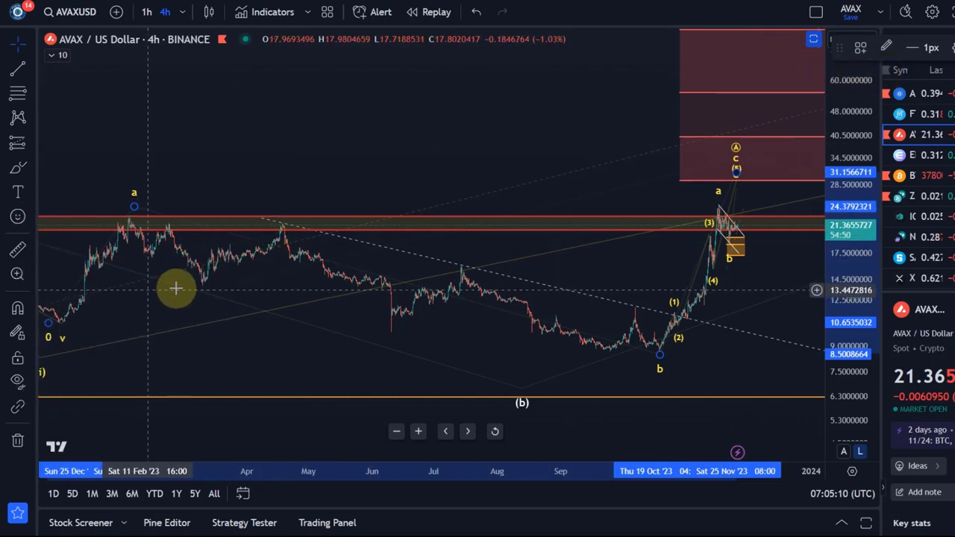
pyautogui.click(722, 192)
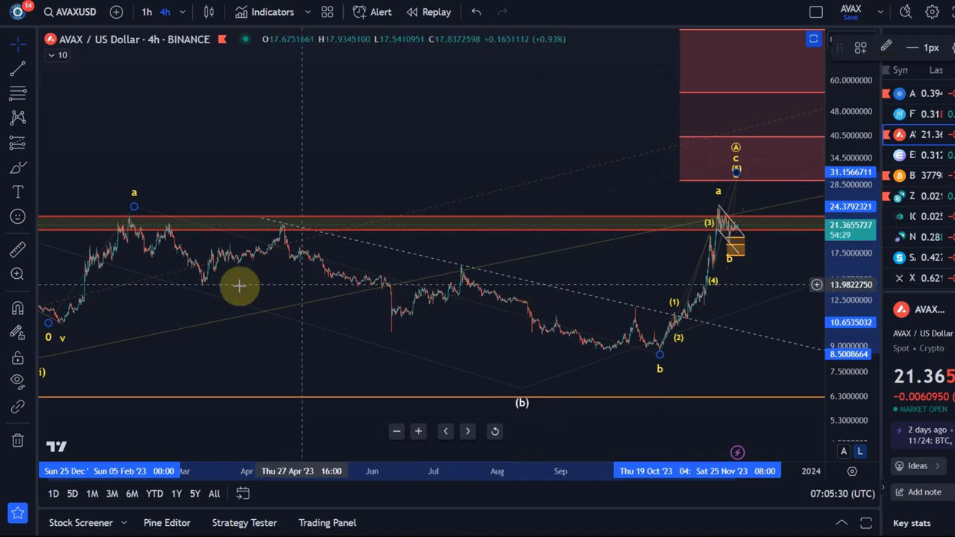
pyautogui.click(18, 171)
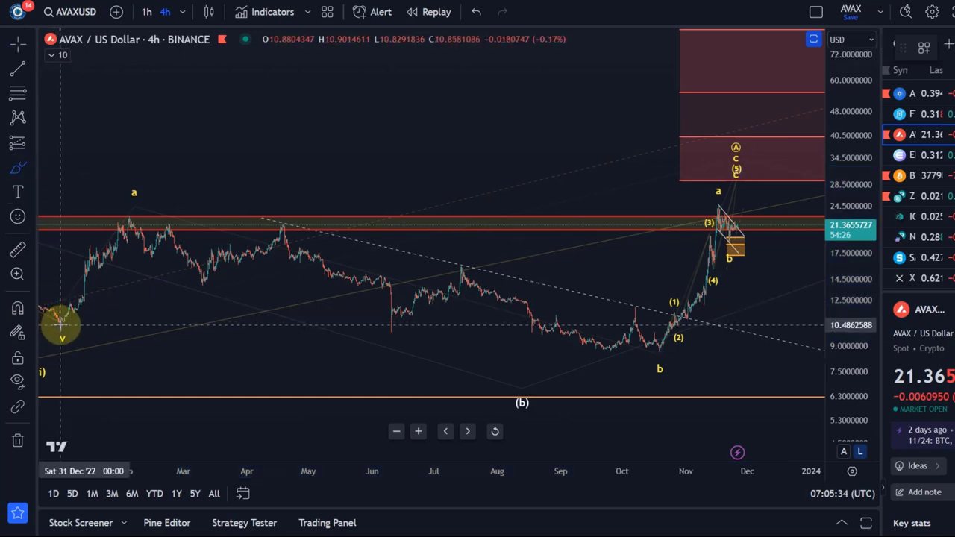
# Step: Sketch a red freehand price path from peak a through low b, undo it, and pan toward future months
pyautogui.moveTo(61, 326)
pyautogui.mouseDown()
pyautogui.moveTo(141, 202)
pyautogui.moveTo(496, 291)
pyautogui.moveTo(659, 348)
pyautogui.mouseUp()
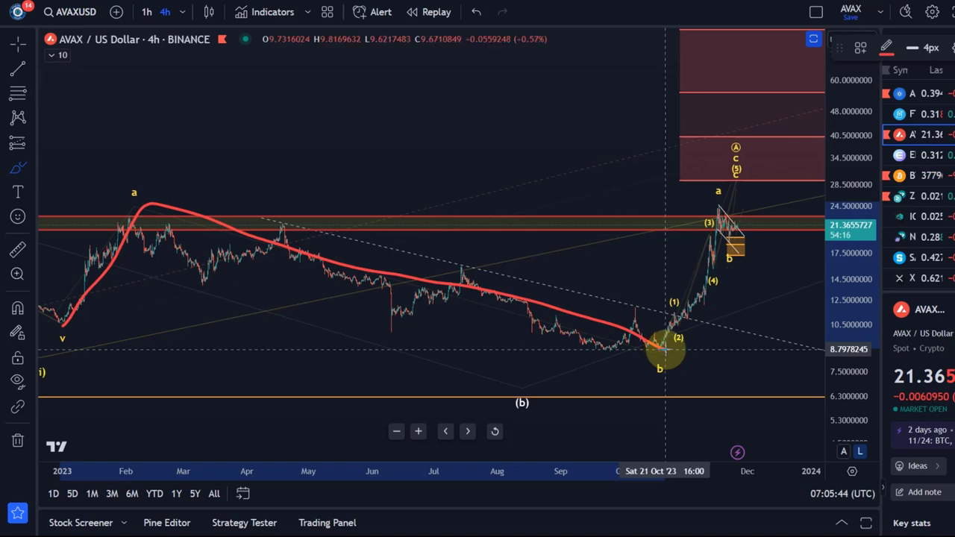
pyautogui.moveTo(669, 348)
pyautogui.mouseDown()
pyautogui.moveTo(717, 299)
pyautogui.moveTo(742, 214)
pyautogui.mouseUp()
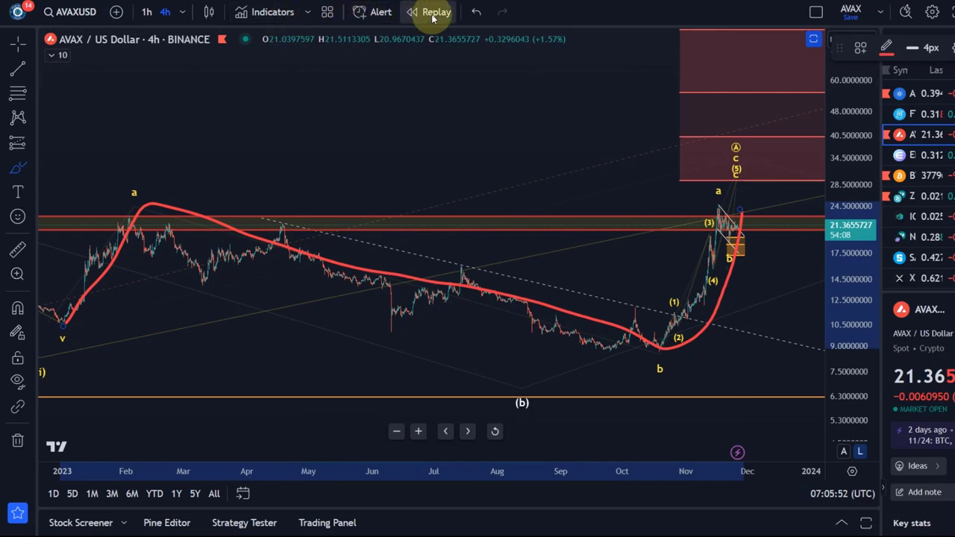
pyautogui.click(474, 14)
pyautogui.moveTo(512, 158)
pyautogui.mouseDown()
pyautogui.moveTo(21, 166)
pyautogui.moveTo(27, 188)
pyautogui.moveTo(6, 142)
pyautogui.mouseUp()
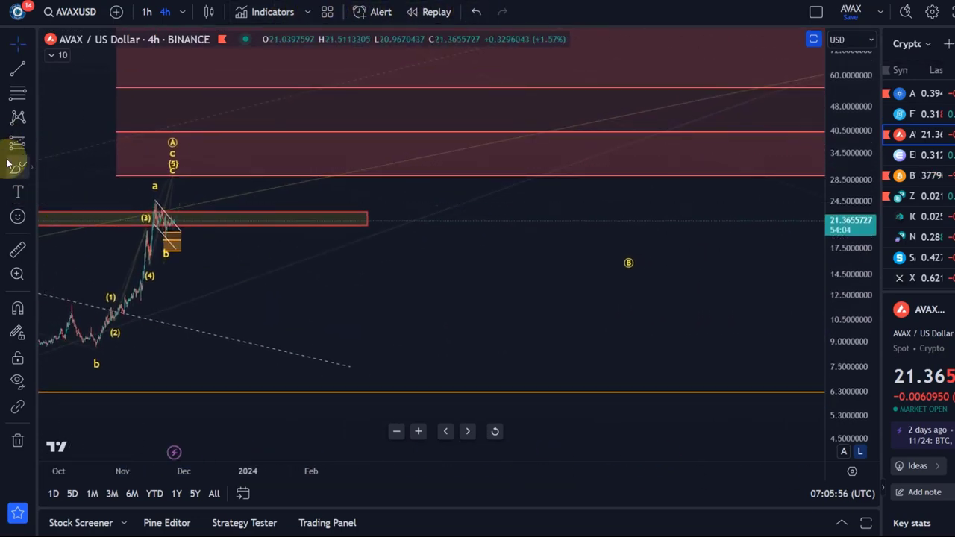
pyautogui.click(15, 171)
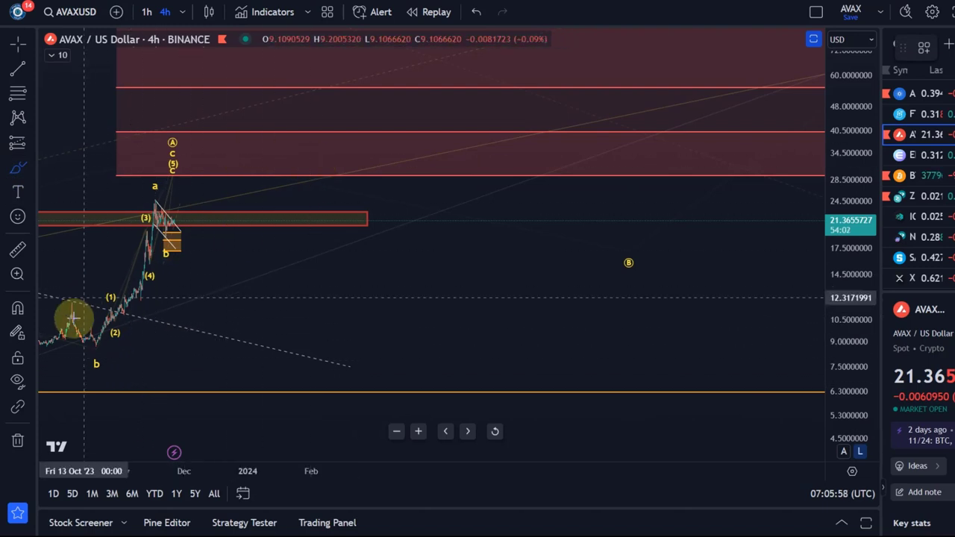
pyautogui.moveTo(79, 363)
pyautogui.mouseDown()
pyautogui.moveTo(158, 215)
pyautogui.moveTo(183, 142)
pyautogui.moveTo(653, 244)
pyautogui.mouseUp()
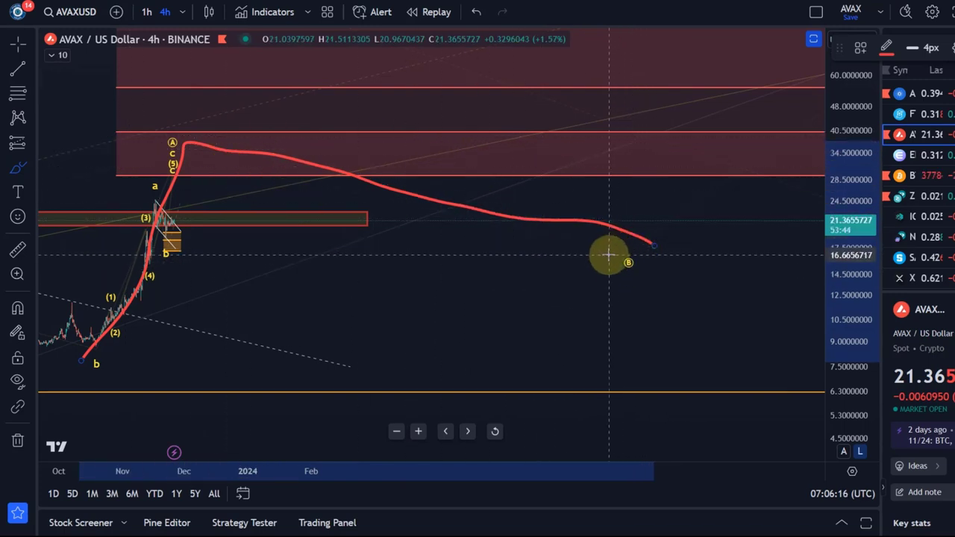
pyautogui.moveTo(618, 264)
pyautogui.mouseDown()
pyautogui.moveTo(751, 153)
pyautogui.moveTo(825, 71)
pyautogui.mouseUp()
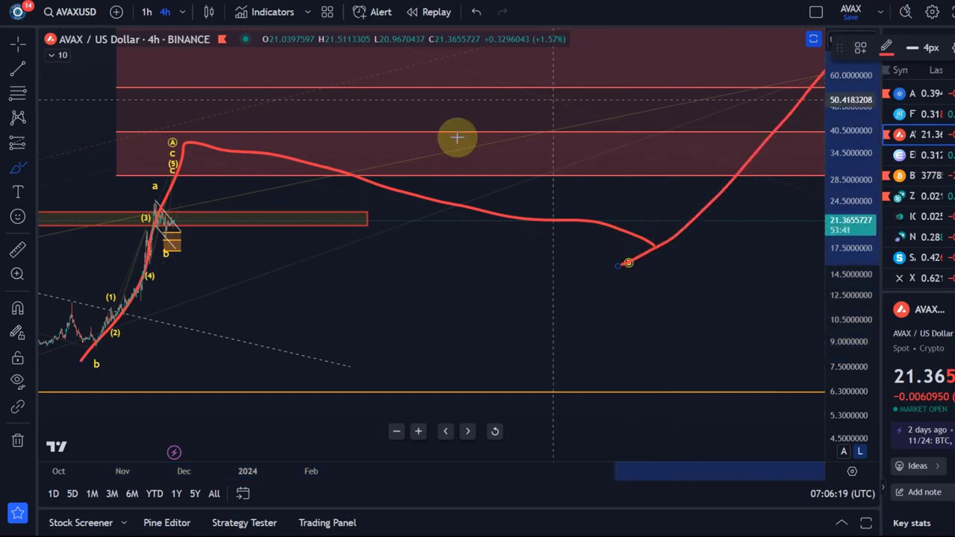
pyautogui.click(479, 11)
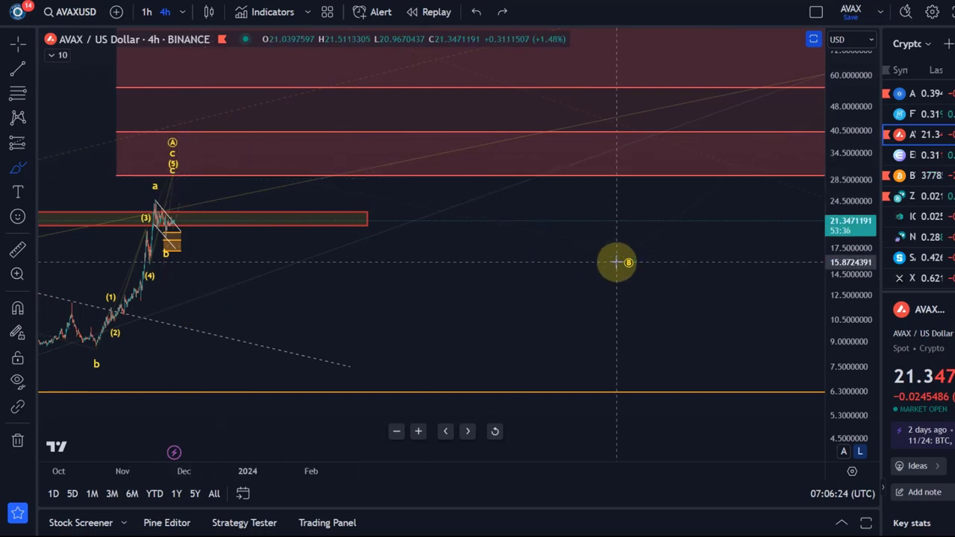
# Step: Rescale the price axis, zoom out and pan back to the mid-2022 to early-2023 wave history
pyautogui.moveTo(704, 263); pyautogui.dragTo(169, 477)
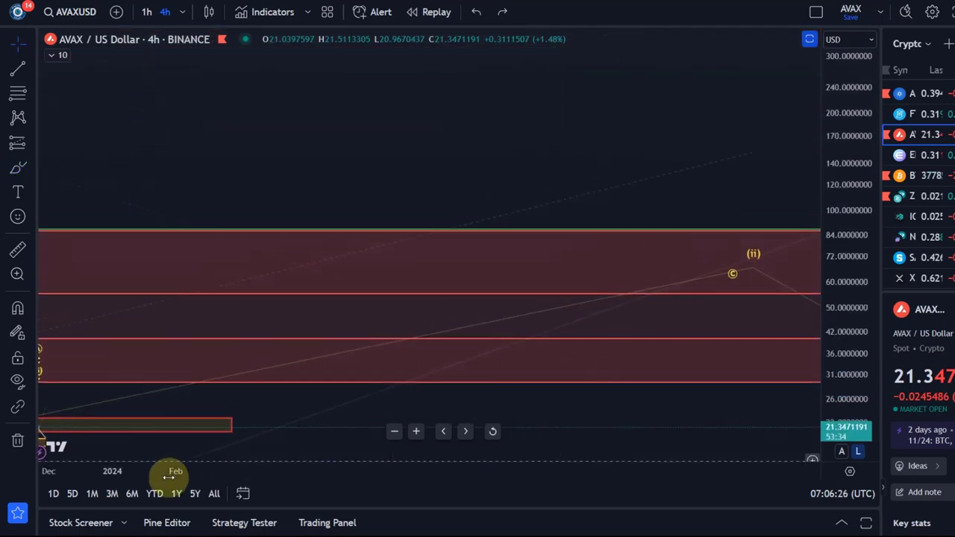
pyautogui.click(751, 277)
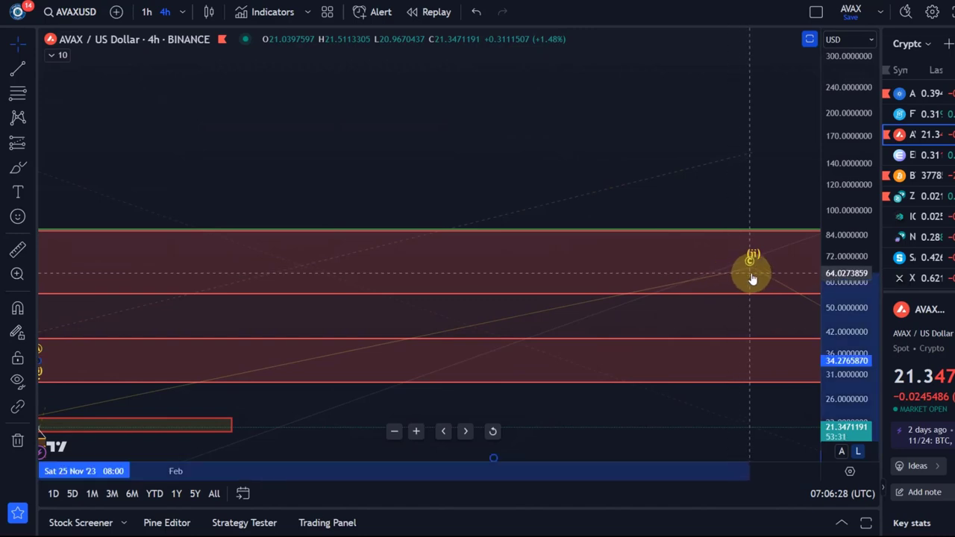
pyautogui.moveTo(186, 198)
pyautogui.mouseDown()
pyautogui.moveTo(425, 36)
pyautogui.moveTo(597, 39)
pyautogui.moveTo(495, 292)
pyautogui.moveTo(786, 264)
pyautogui.moveTo(559, 229)
pyautogui.moveTo(508, 270)
pyautogui.mouseUp()
pyautogui.moveTo(829, 326); pyautogui.dragTo(832, 395)
pyautogui.moveTo(608, 222); pyautogui.dragTo(524, 335)
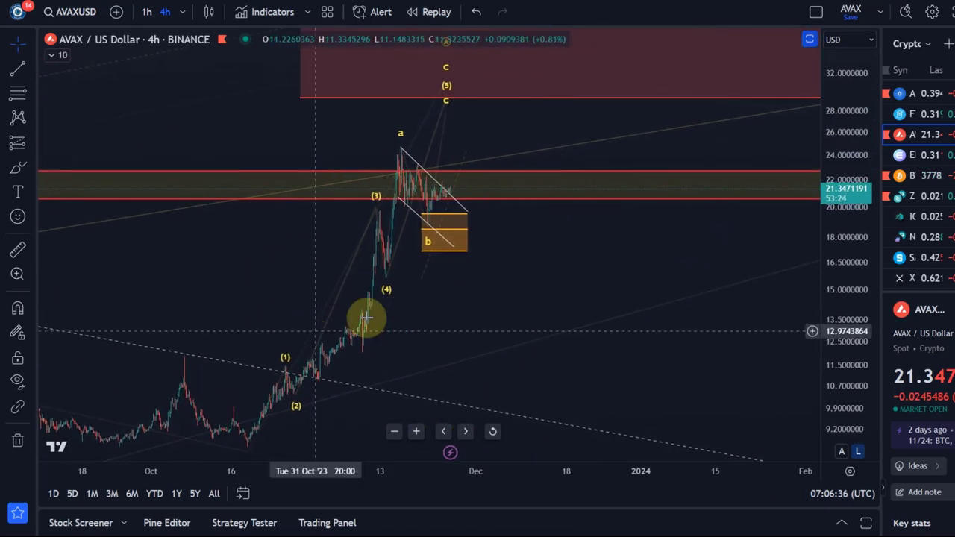
pyautogui.moveTo(595, 308); pyautogui.dragTo(614, 294)
pyautogui.moveTo(874, 241); pyautogui.dragTo(826, 349)
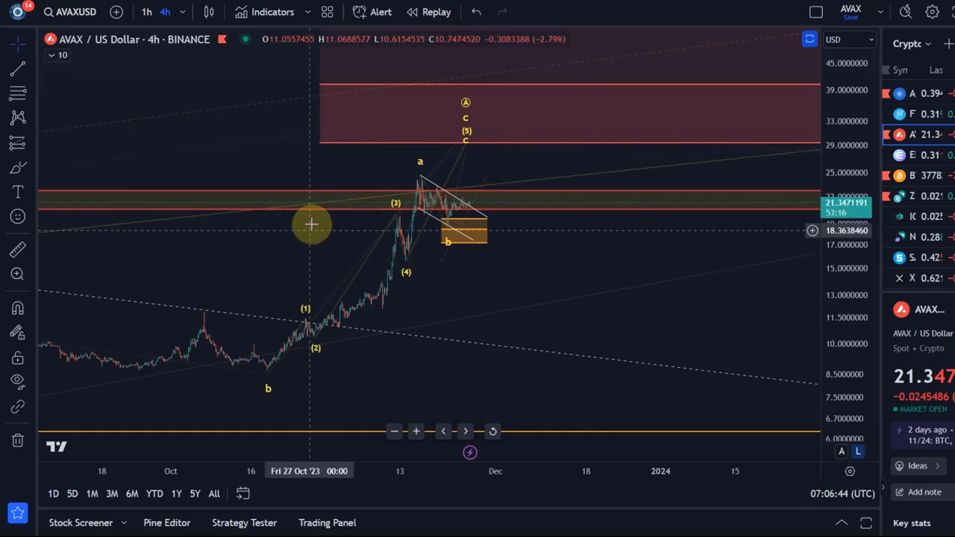
pyautogui.scroll(-5, 310, 227)
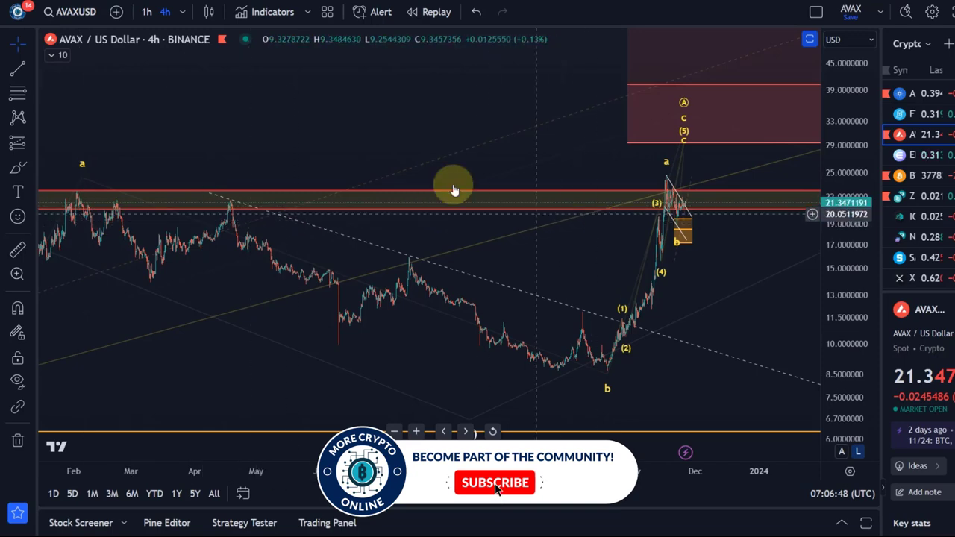
pyautogui.moveTo(271, 130); pyautogui.dragTo(801, 130)
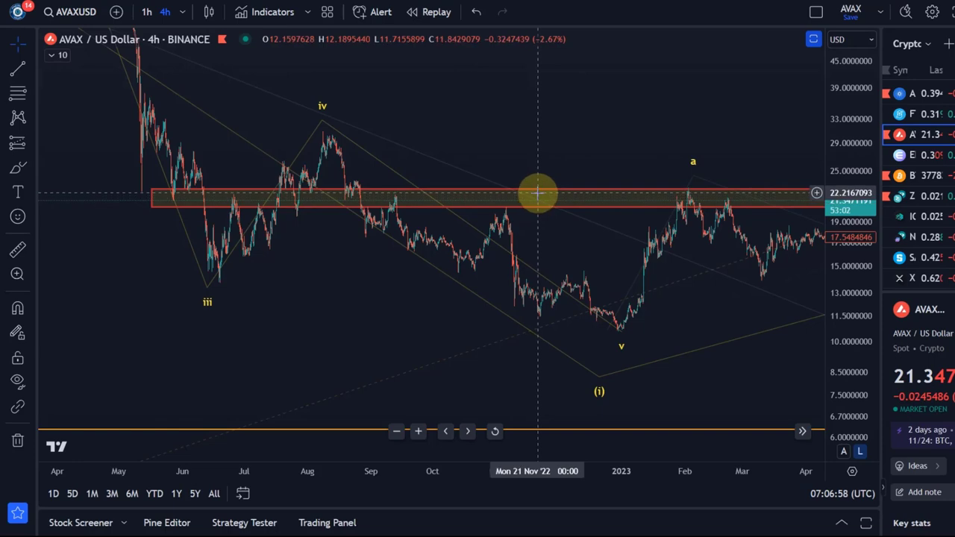
# Step: Pan back and zoom in on the late-2023 rally with waves (1)–(4), a and b
pyautogui.moveTo(580, 90); pyautogui.dragTo(72, 112)
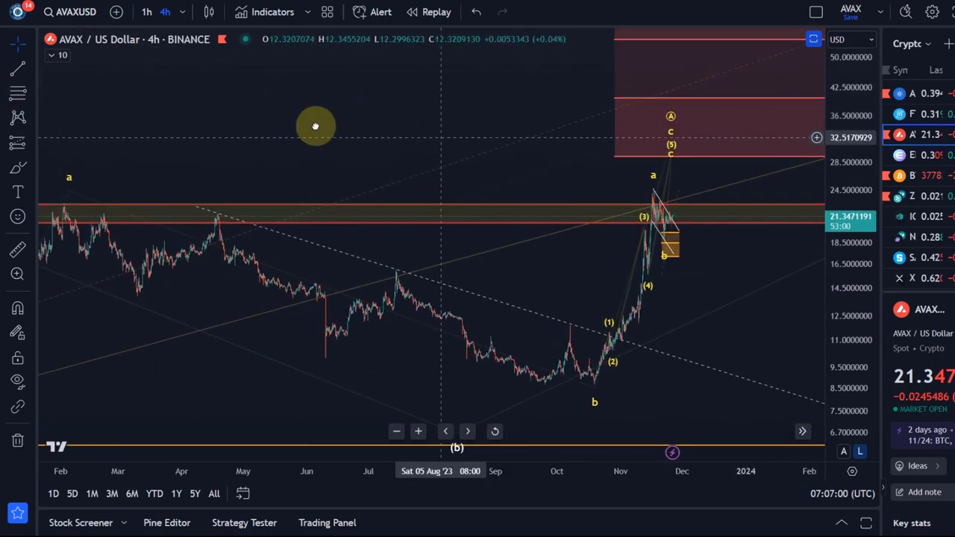
pyautogui.moveTo(607, 224); pyautogui.dragTo(480, 230)
pyautogui.scroll(3, 479, 229)
pyautogui.moveTo(248, 284); pyautogui.dragTo(685, 304)
pyautogui.scroll(3, 754, 305)
pyautogui.moveTo(750, 315); pyautogui.dragTo(358, 258)
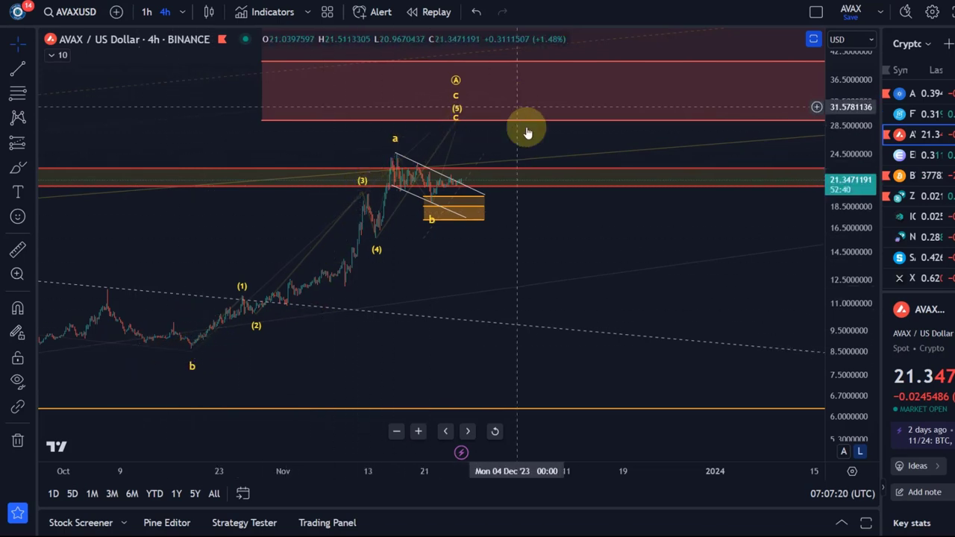
# Step: Shift the projected c, (5), c and (A) wave points right to early December
pyautogui.moveTo(836, 174); pyautogui.dragTo(843, 223)
pyautogui.moveTo(678, 243); pyautogui.dragTo(604, 396)
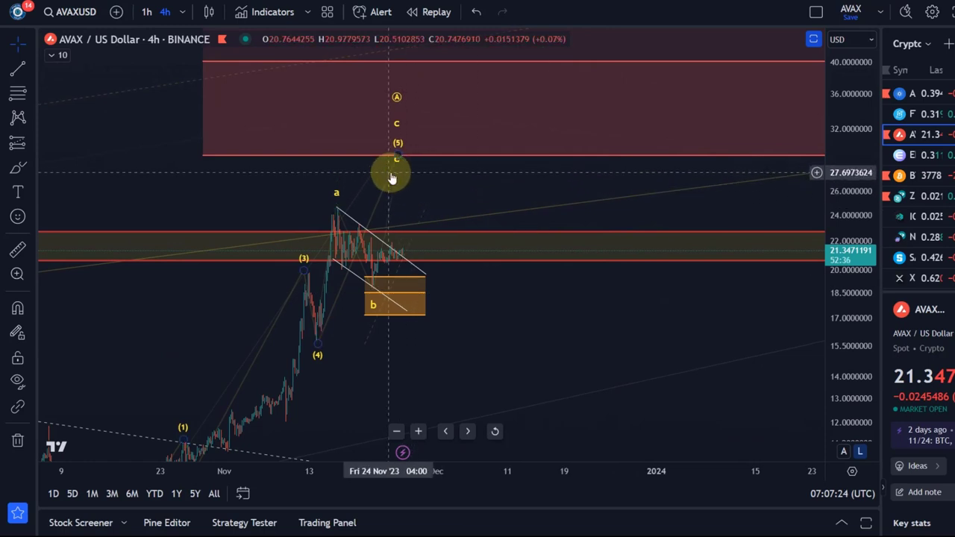
pyautogui.moveTo(399, 163)
pyautogui.mouseDown()
pyautogui.moveTo(492, 161)
pyautogui.moveTo(483, 179)
pyautogui.mouseUp()
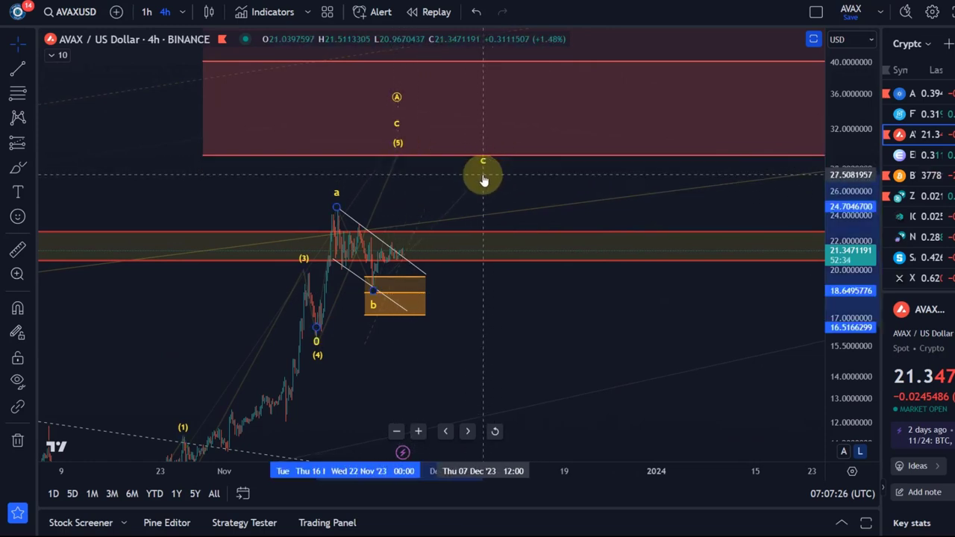
pyautogui.moveTo(401, 152); pyautogui.dragTo(484, 140)
pyautogui.moveTo(405, 128); pyautogui.dragTo(486, 132)
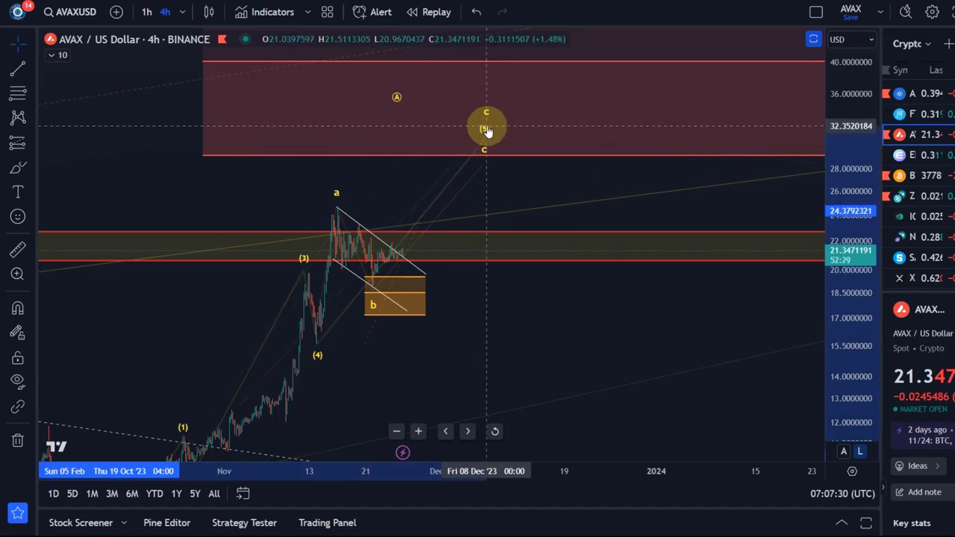
pyautogui.moveTo(394, 97); pyautogui.dragTo(486, 95)
pyautogui.moveTo(497, 307); pyautogui.dragTo(616, 209)
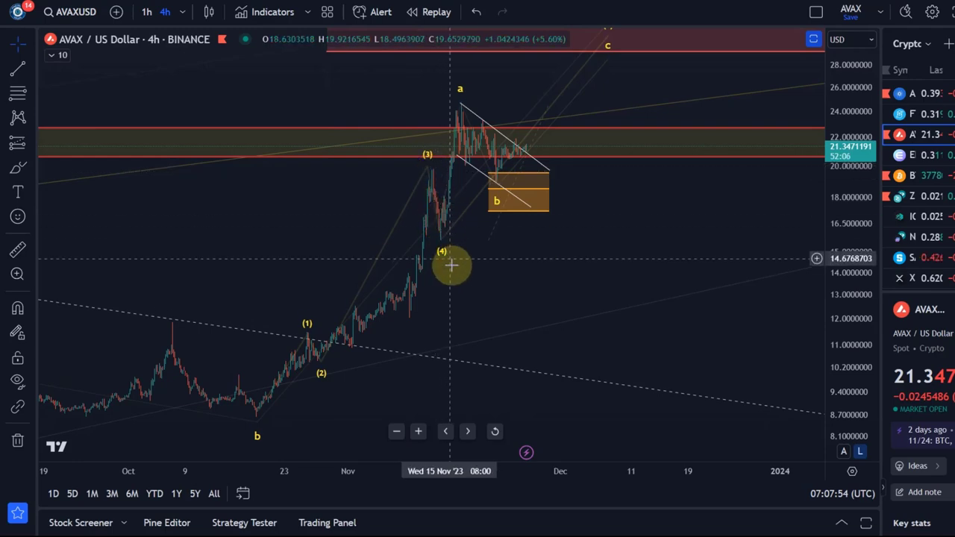
# Step: Sketch a freehand path from (4) through a and b, then undo the red stroke
pyautogui.moveTo(618, 234); pyautogui.dragTo(428, 390)
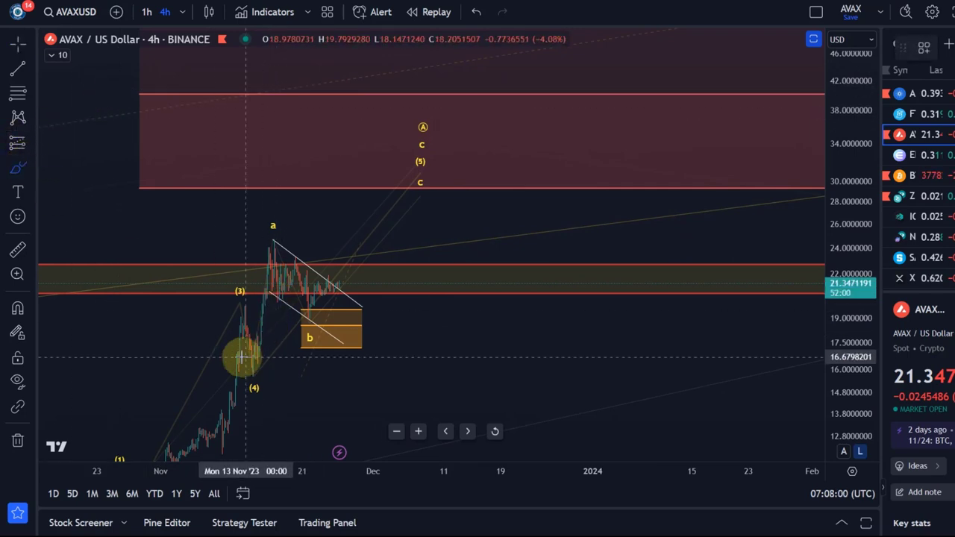
pyautogui.moveTo(248, 377)
pyautogui.mouseDown()
pyautogui.moveTo(284, 221)
pyautogui.moveTo(305, 313)
pyautogui.moveTo(343, 306)
pyautogui.moveTo(421, 192)
pyautogui.mouseUp()
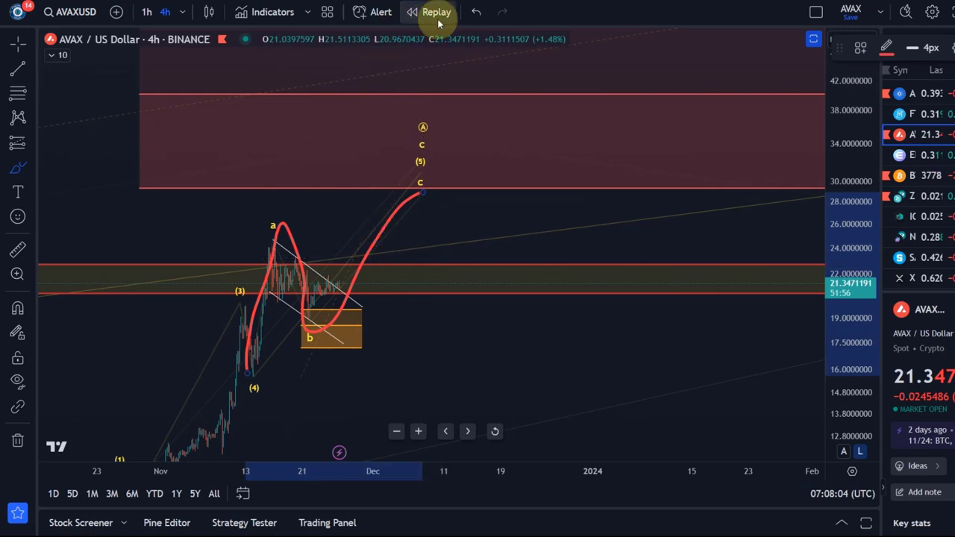
pyautogui.click(477, 12)
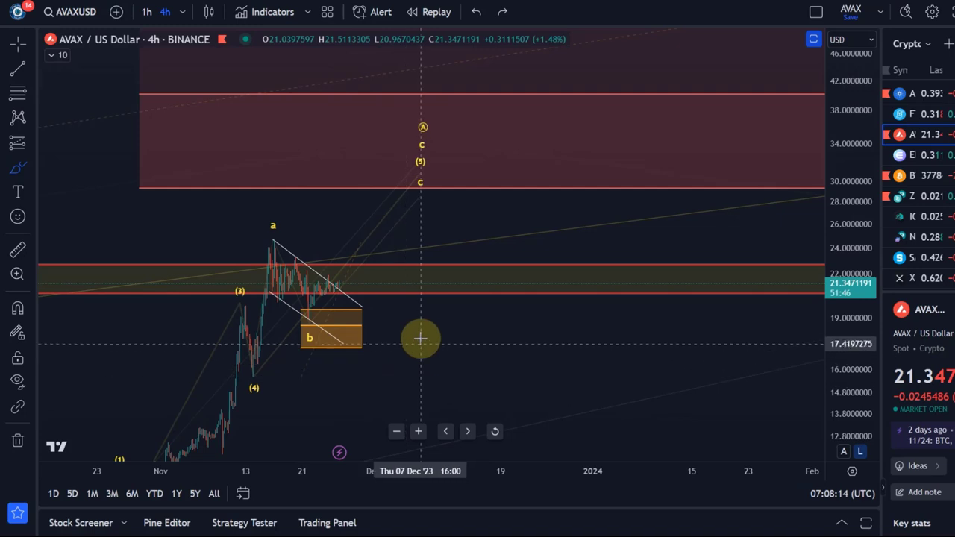
pyautogui.moveTo(502, 296); pyautogui.dragTo(515, 281)
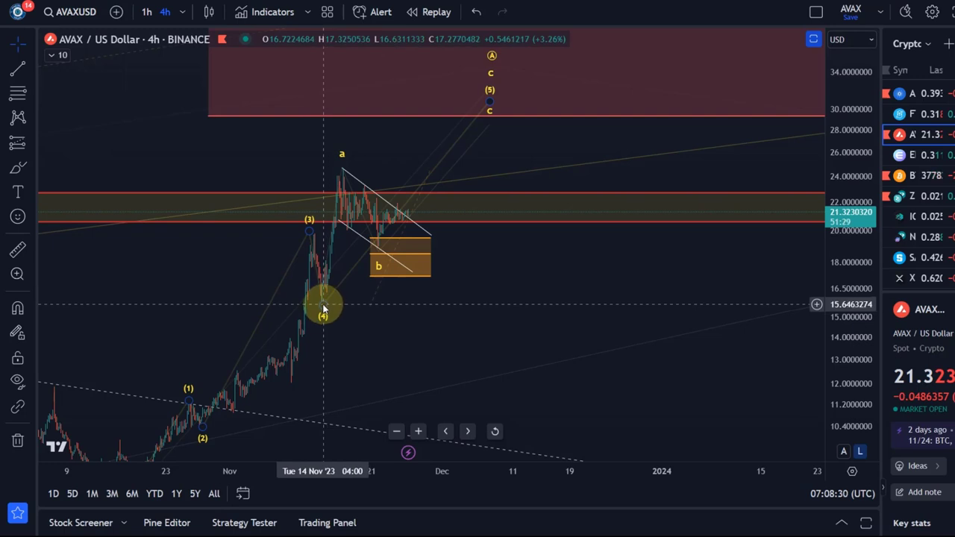
# Step: Zoom in on the late-November consolidation between peak a, the falling channel and the b box
pyautogui.moveTo(560, 315); pyautogui.dragTo(491, 398)
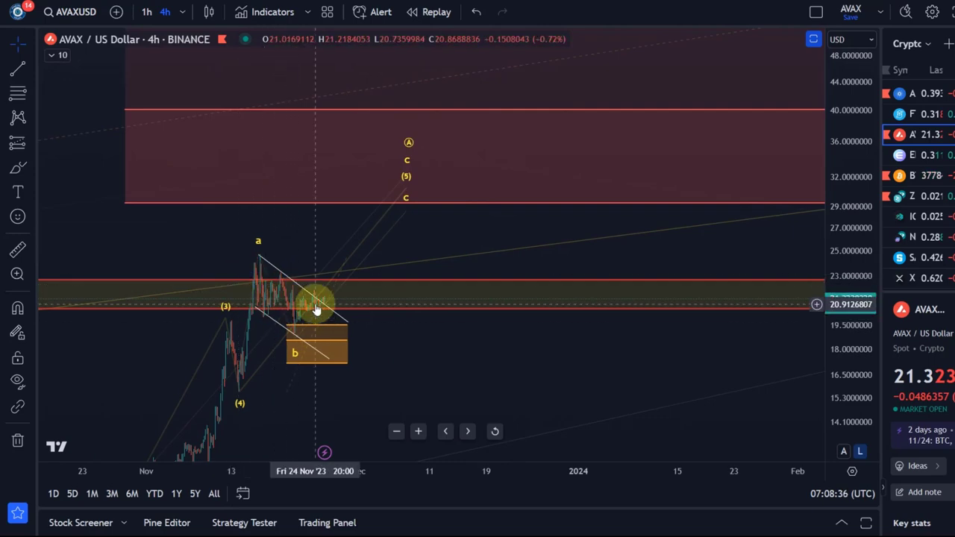
pyautogui.scroll(2, 357, 352)
pyautogui.moveTo(356, 352); pyautogui.dragTo(790, 325)
pyautogui.moveTo(880, 365); pyautogui.dragTo(811, 206)
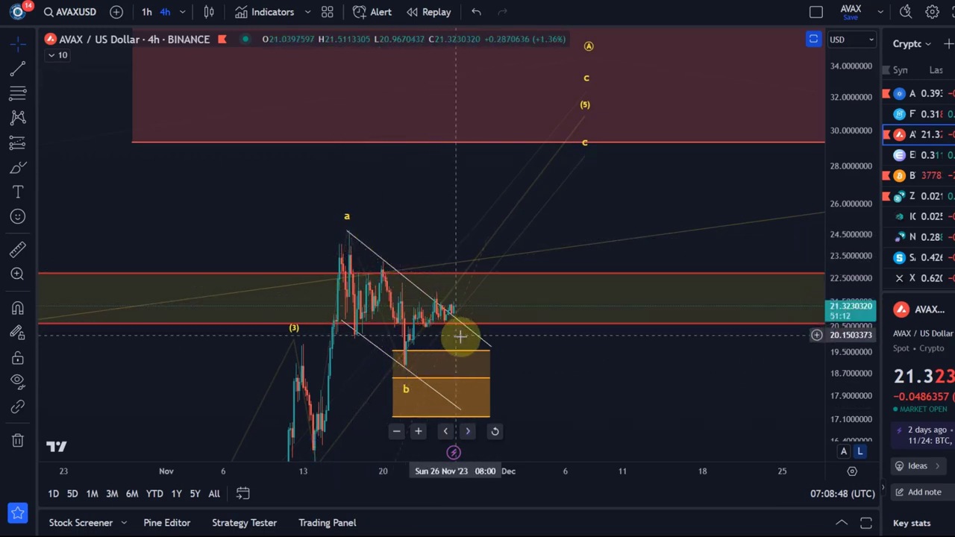
pyautogui.moveTo(466, 317)
pyautogui.mouseDown()
pyautogui.moveTo(420, 328)
pyautogui.moveTo(547, 362)
pyautogui.moveTo(649, 351)
pyautogui.mouseUp()
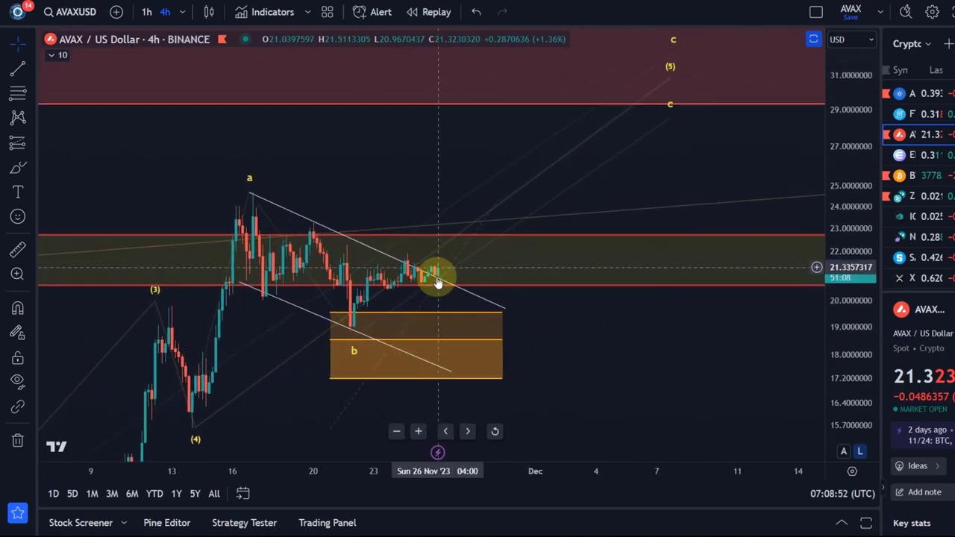
pyautogui.moveTo(438, 275); pyautogui.dragTo(436, 271)
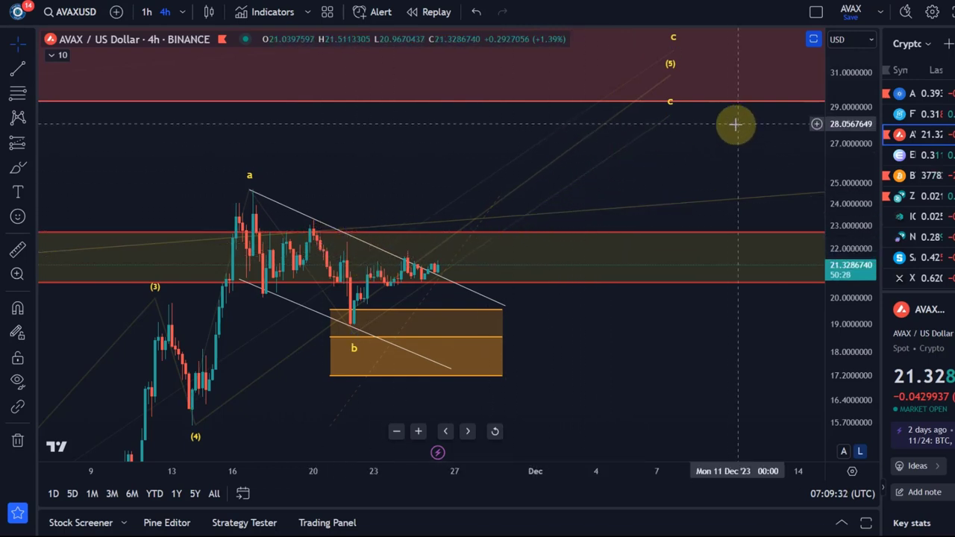
# Step: Nudge the ABC wave's final c point slightly to the right
pyautogui.click(660, 103)
pyautogui.moveTo(660, 103); pyautogui.dragTo(673, 97)
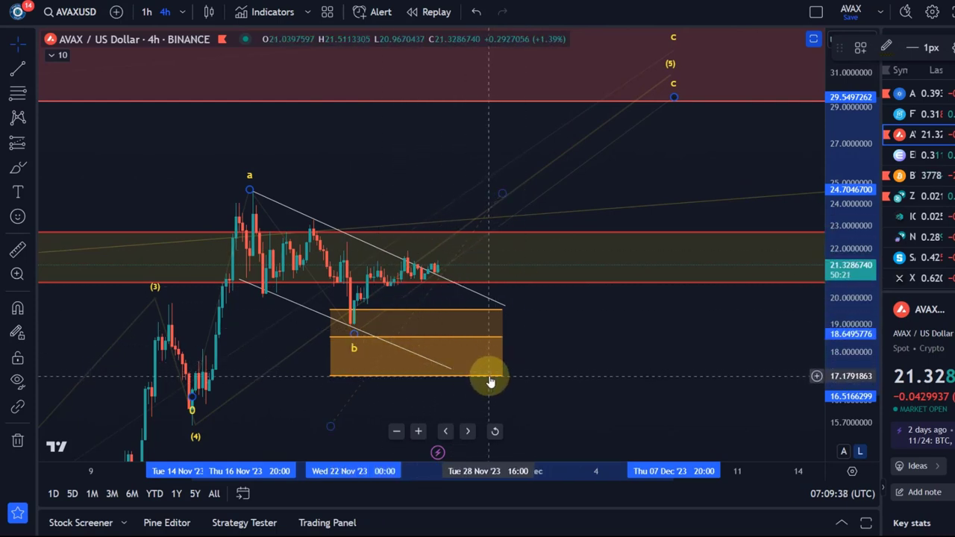
pyautogui.click(271, 400)
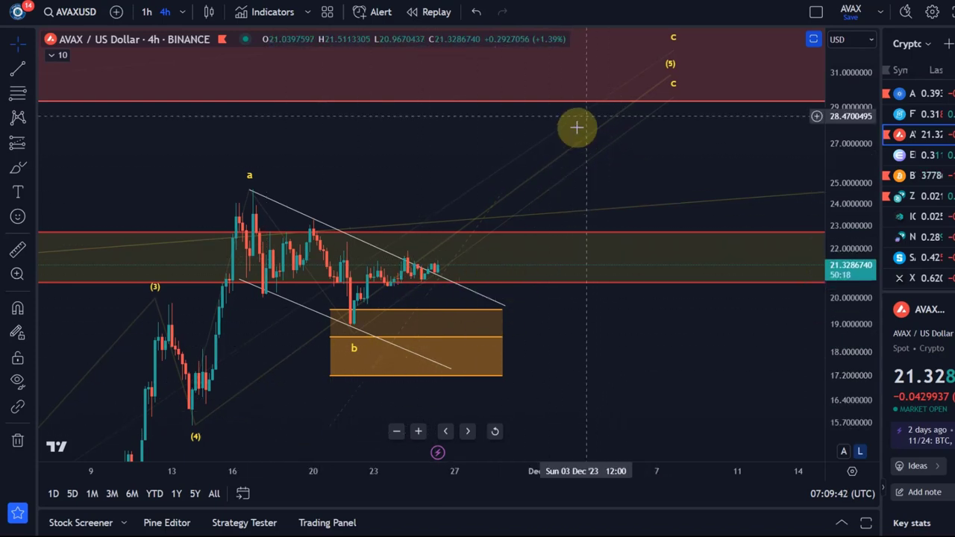
# Step: Zoom out so the chart spans the year back to April
pyautogui.scroll(-5, 408, 257)
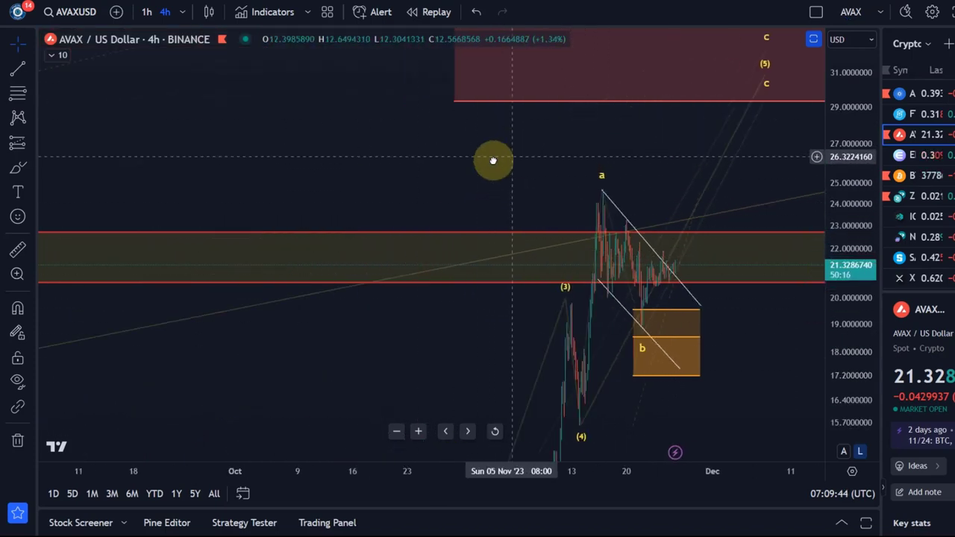
pyautogui.moveTo(509, 155); pyautogui.dragTo(241, 203)
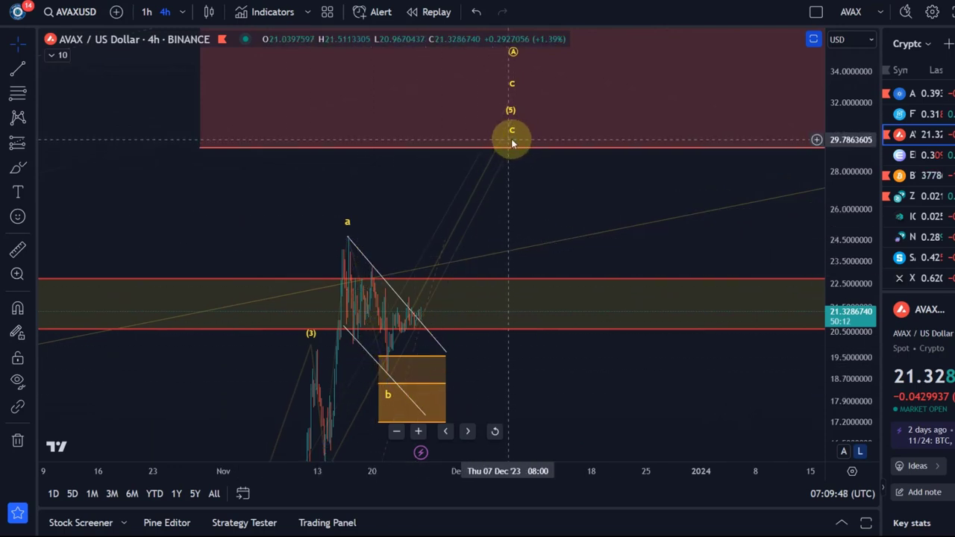
pyautogui.scroll(-6, 522, 157)
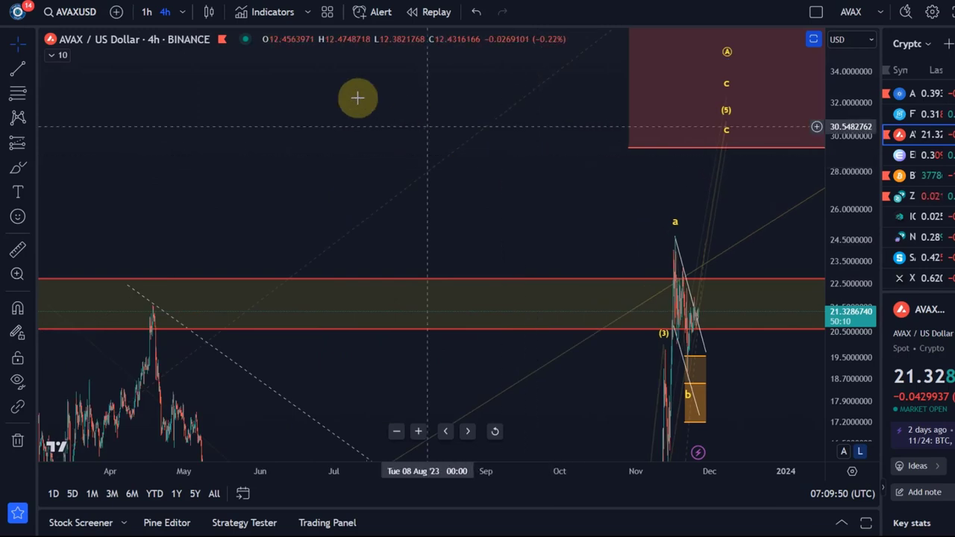
# Step: Switch the chart to the 8-hour interval and pan across the 2022–2023 history and target zone
pyautogui.click(182, 15)
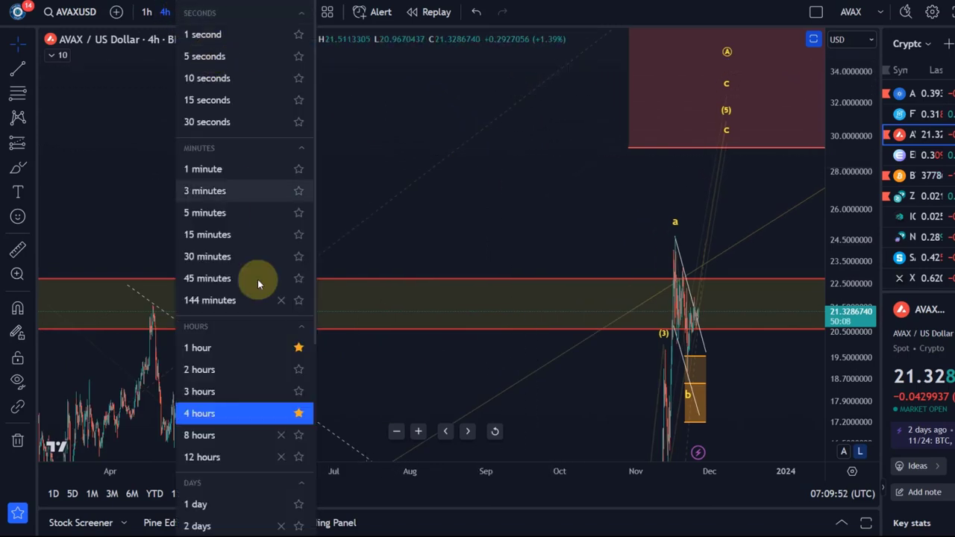
pyautogui.click(207, 432)
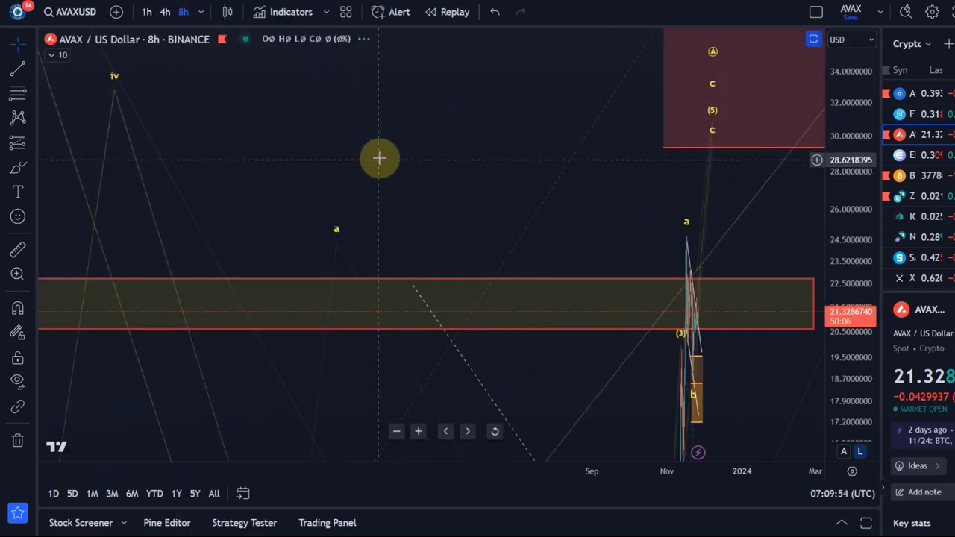
pyautogui.moveTo(857, 160); pyautogui.dragTo(759, 309)
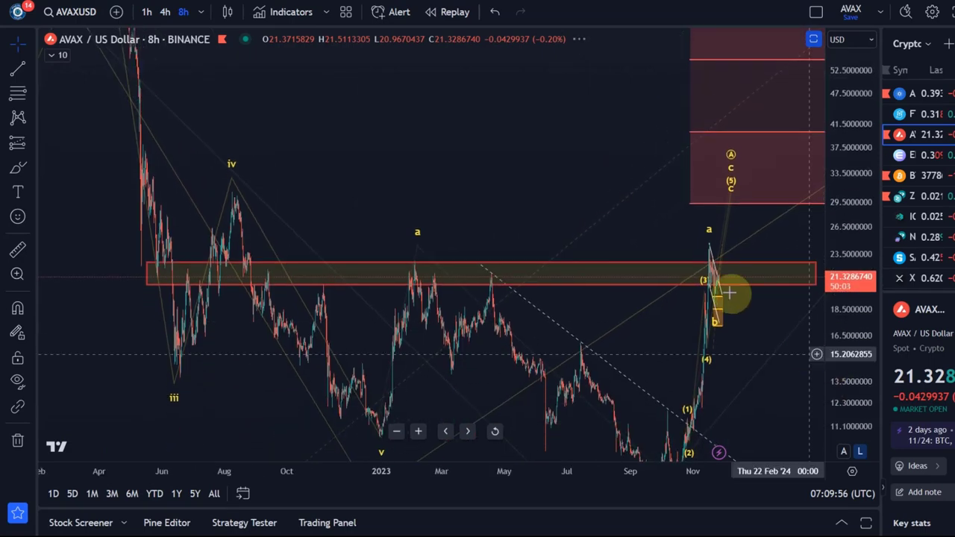
pyautogui.hscroll(3, 422, 173)
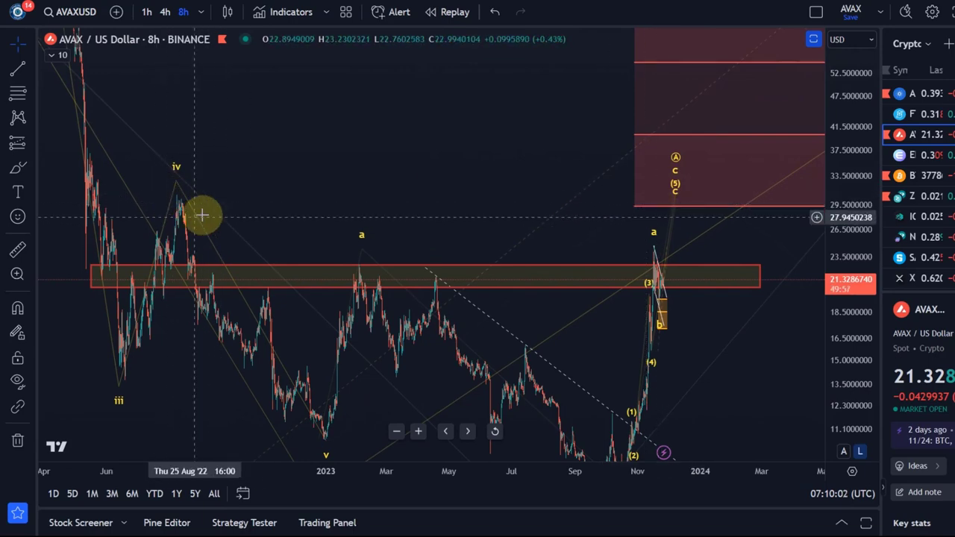
pyautogui.moveTo(580, 213); pyautogui.dragTo(348, 183)
pyautogui.click(424, 294)
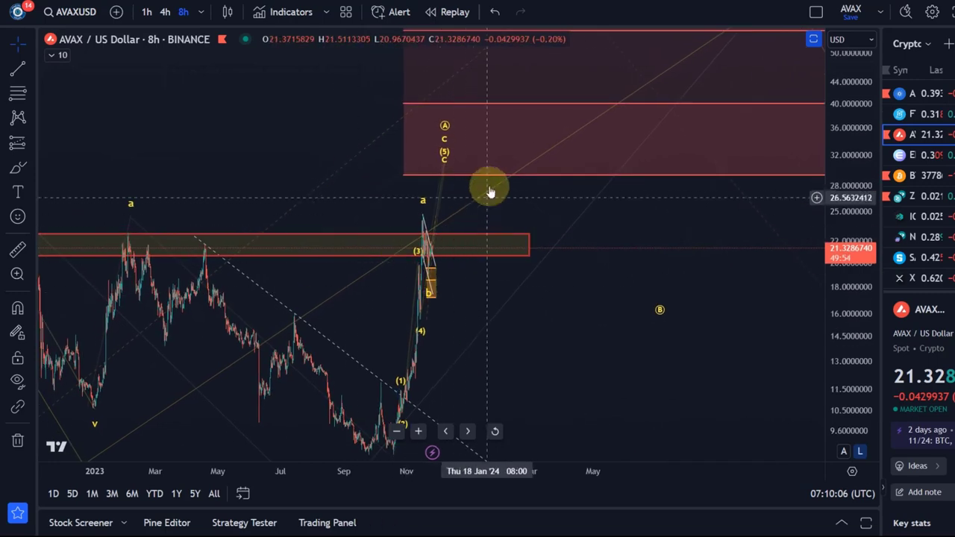
pyautogui.moveTo(654, 282); pyautogui.dragTo(346, 242)
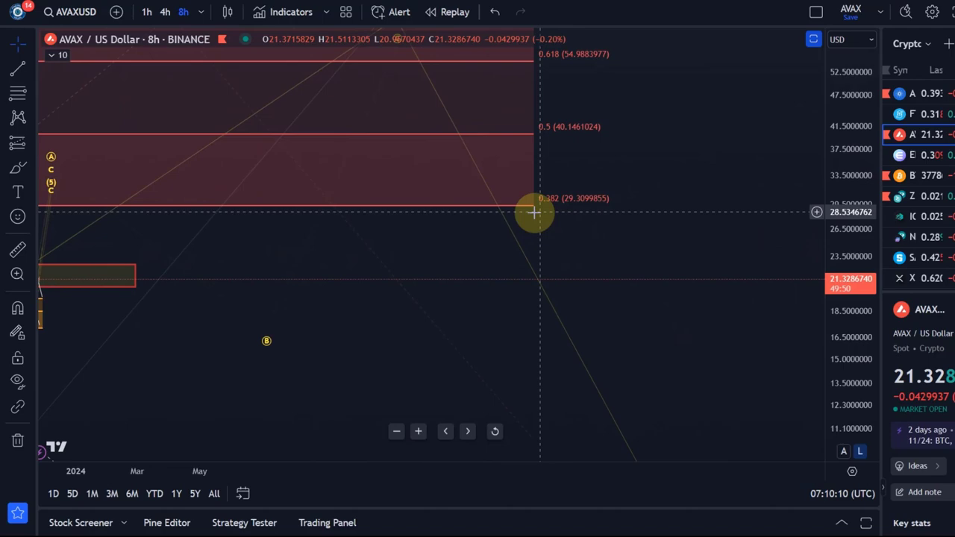
pyautogui.moveTo(335, 185); pyautogui.dragTo(573, 164)
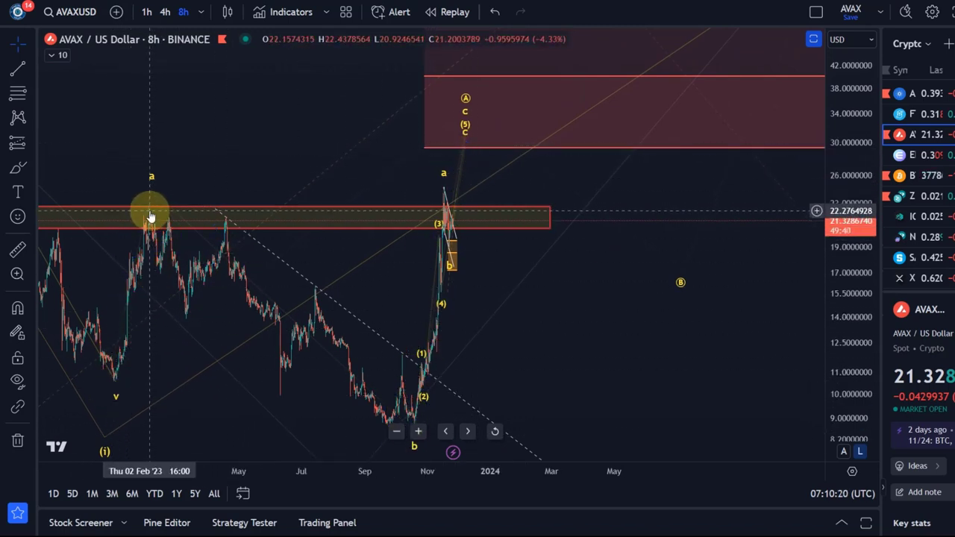
# Step: Draw a Trend-Based Fib Extension from the v low to the a peak, 1.618 near 30.04
pyautogui.click(32, 126)
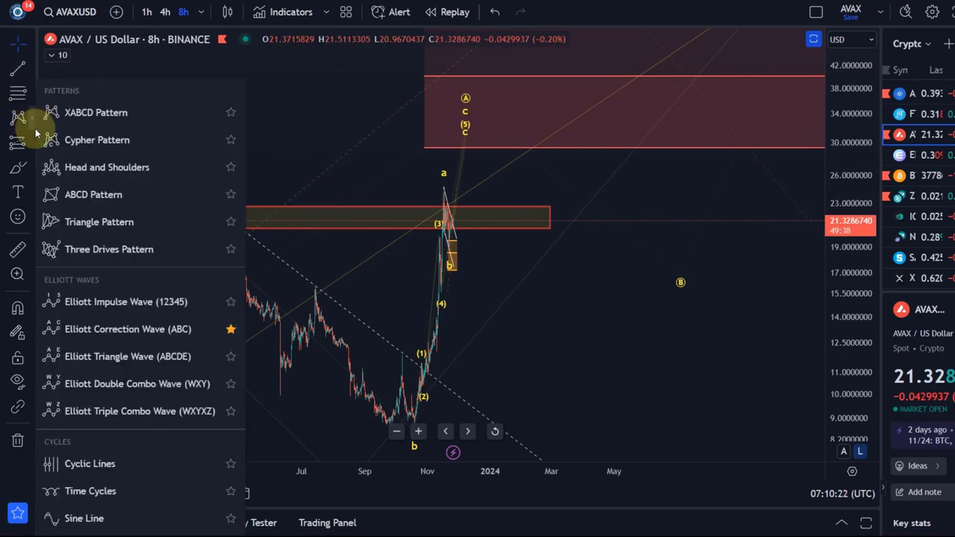
pyautogui.press('Escape')
pyautogui.click(36, 101)
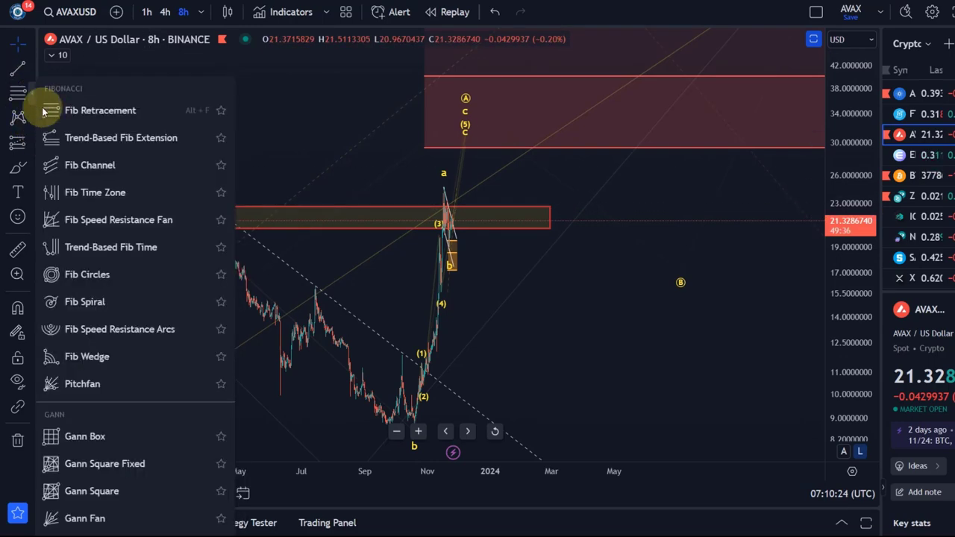
pyautogui.click(43, 139)
pyautogui.click(101, 382)
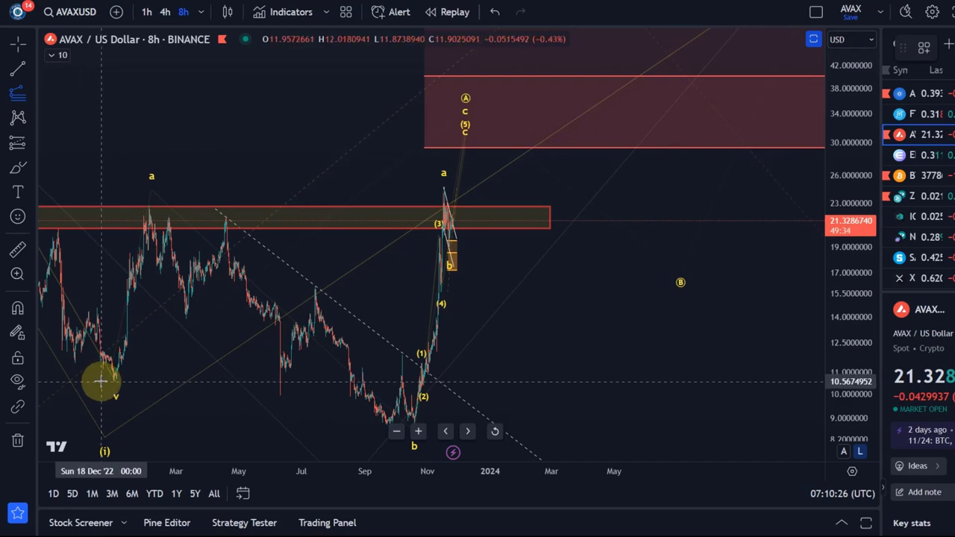
pyautogui.click(121, 205)
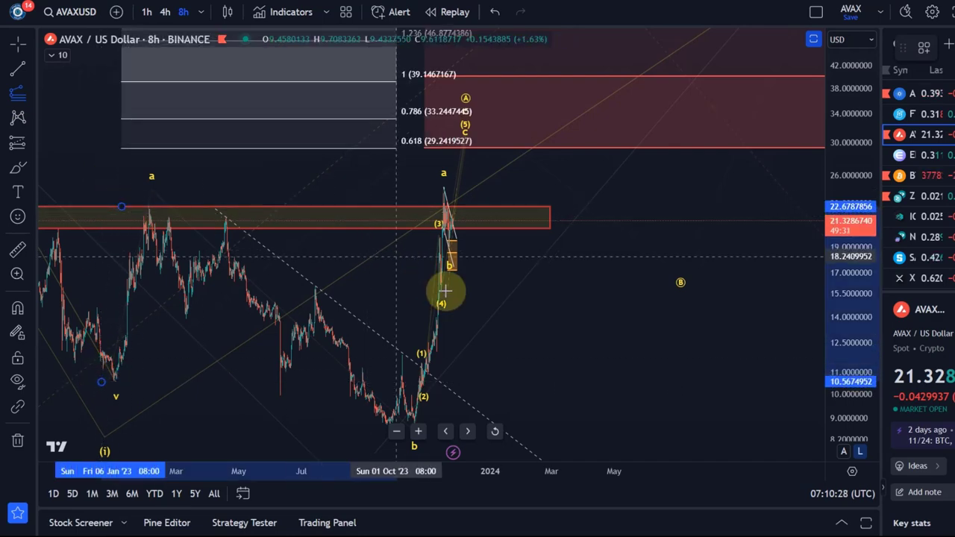
pyautogui.click(652, 424)
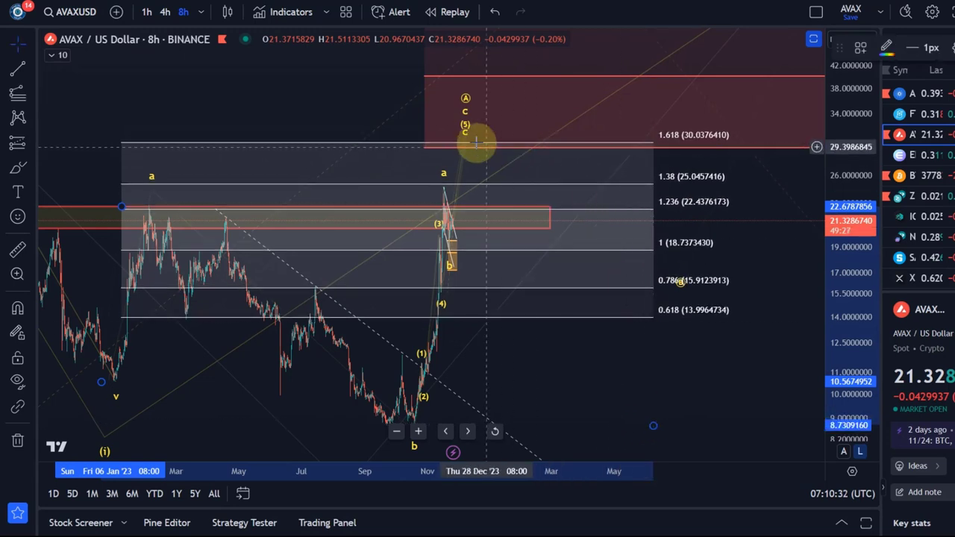